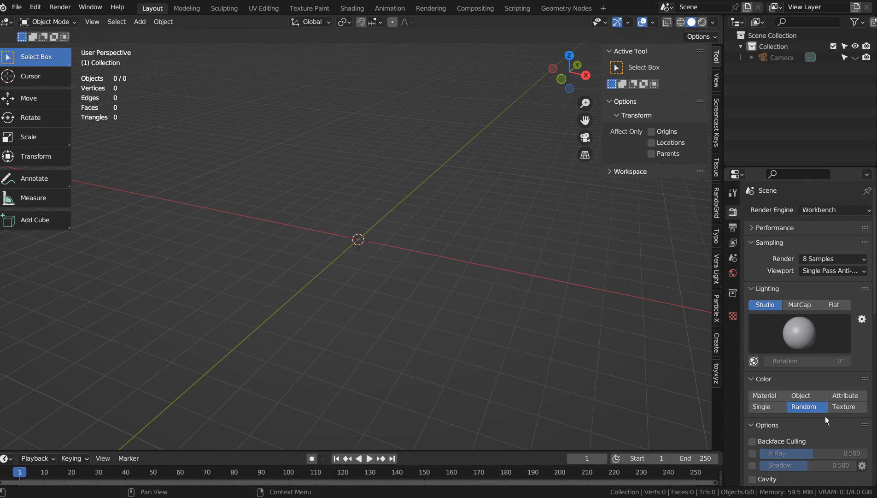
# Check the scene's output resolution settings and the compositing node tree, ending back in the 3D layout.
pyautogui.click(732, 227)
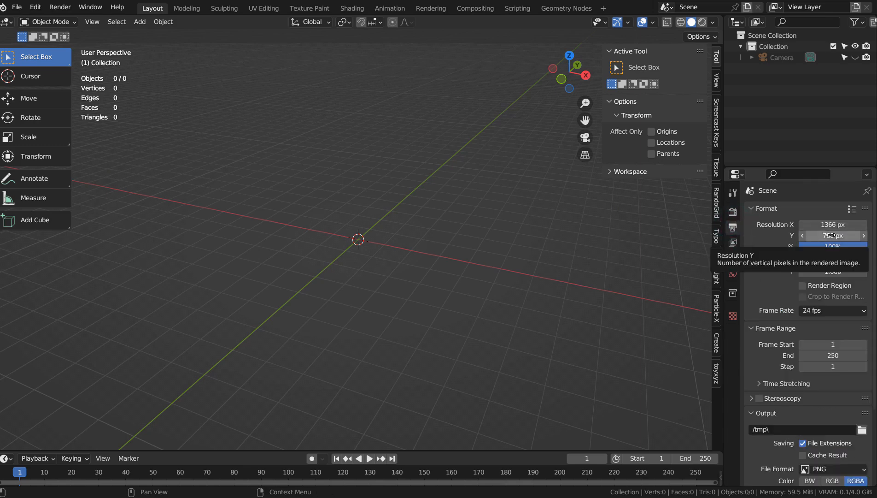
pyautogui.click(484, 8)
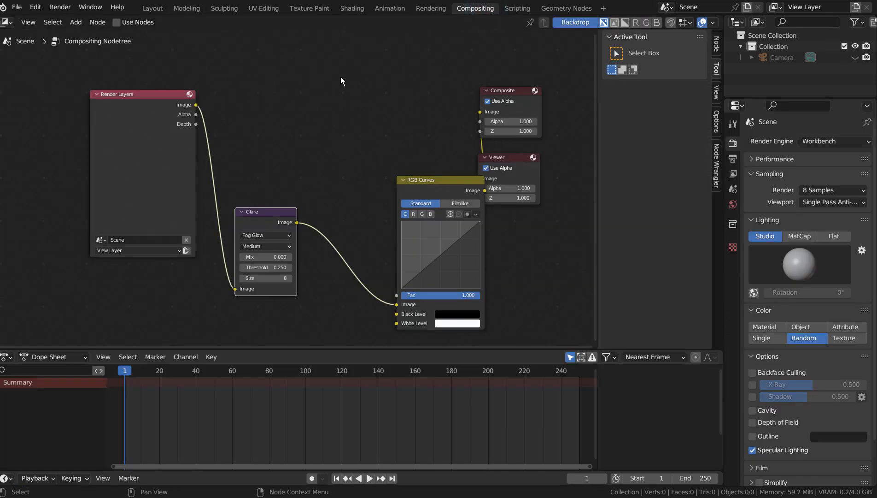
pyautogui.click(152, 9)
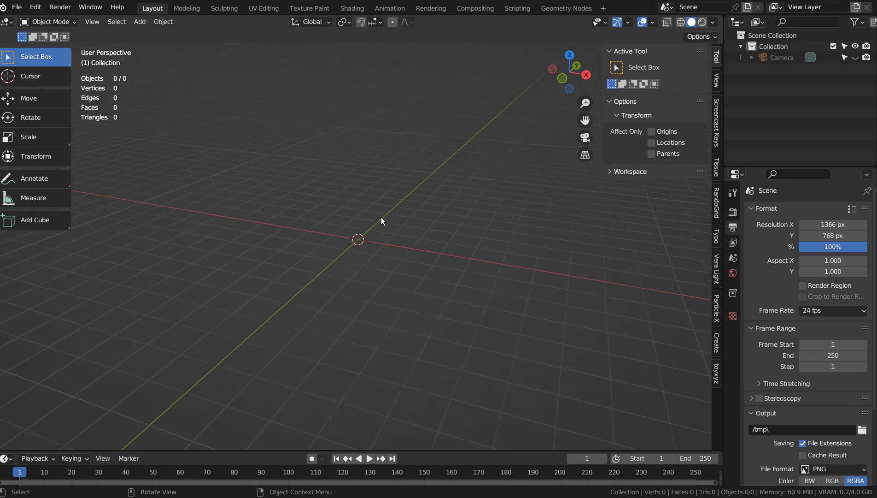
# Add a default cube in the camera view and trackball-rotate it by about 13.8° and 28.6°.
pyautogui.press('KP_0')
pyautogui.hotkey('shift', 'a')
pyautogui.moveTo(389, 220)
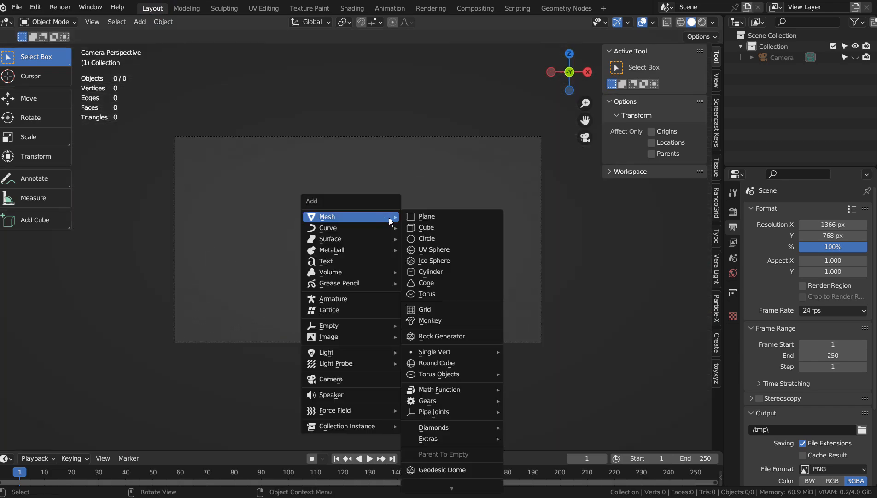
pyautogui.click(427, 228)
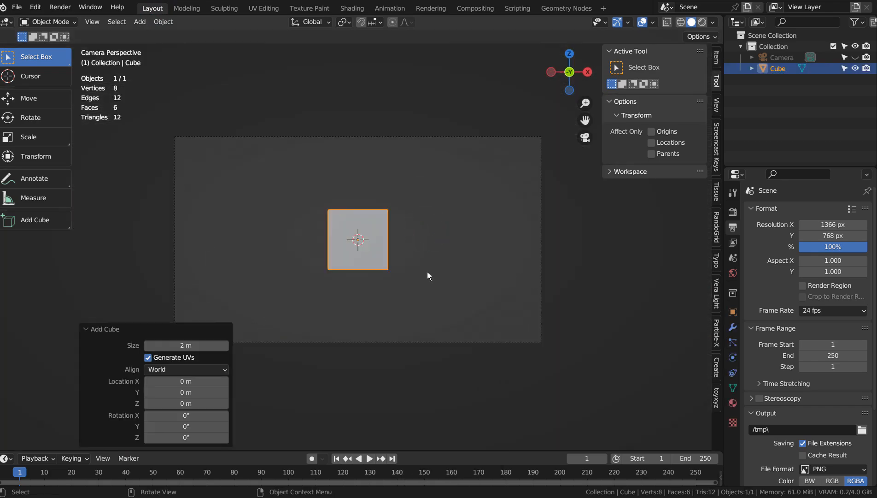
pyautogui.press('r')
pyautogui.press('r')
pyautogui.click(450, 282)
# Duplicate the cube about 2.32 m along X and -0.34 m along Z, and trackball-rotate the copy about -14.3° and -24.1°.
pyautogui.hotkey('shift', 'd')
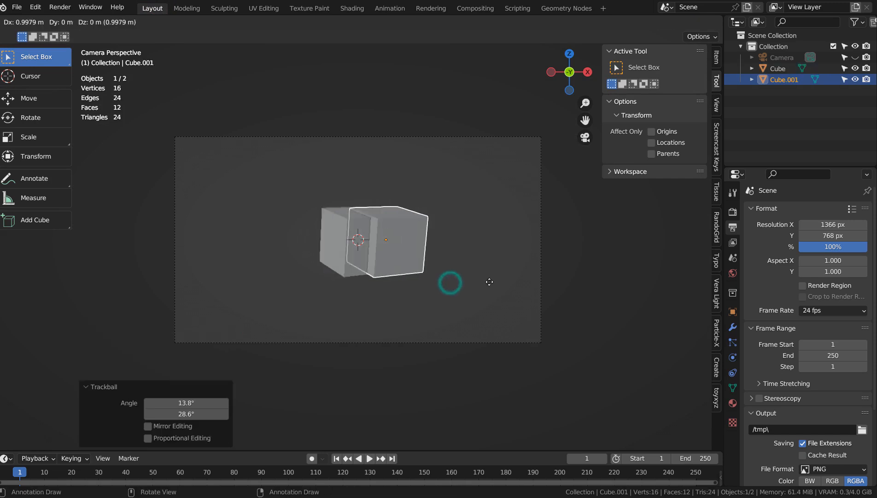
pyautogui.click(515, 293)
pyautogui.press('r')
pyautogui.press('r')
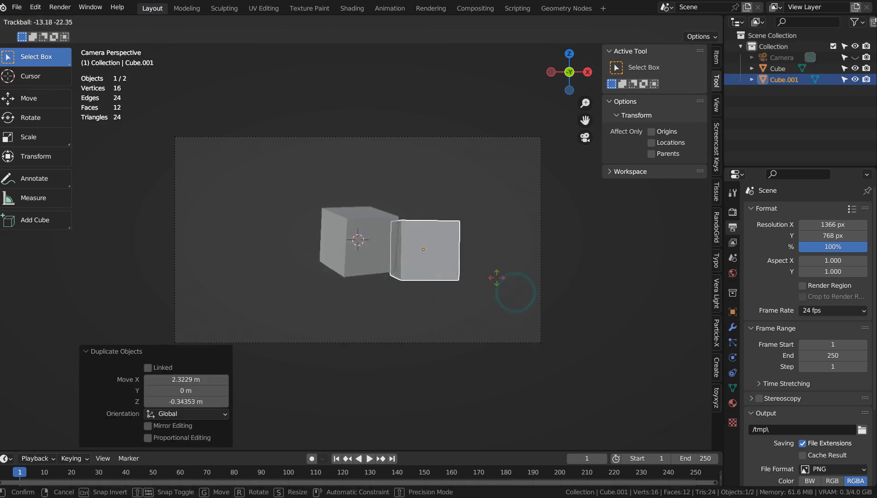
pyautogui.click(496, 276)
# Duplicate the second cube to its right and turn the copy into a smaller, rotated cube placed directly beside it.
pyautogui.hotkey('shift', 'd')
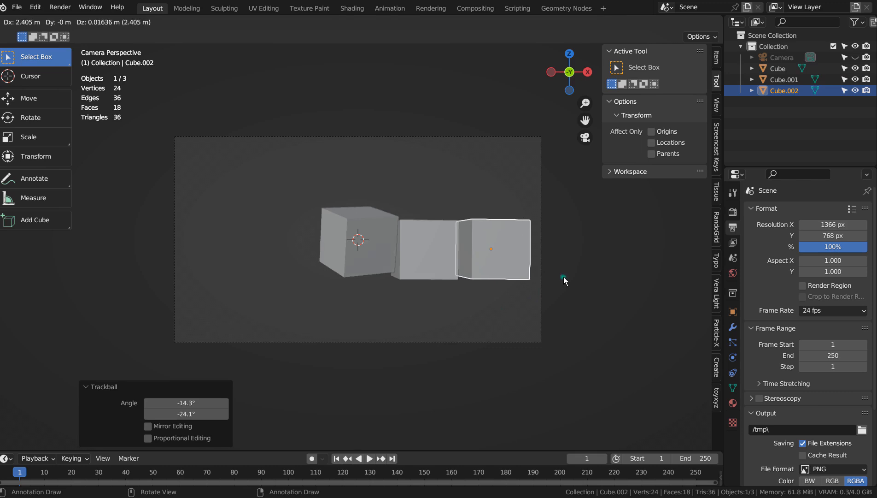
pyautogui.click(562, 280)
pyautogui.press('r')
pyautogui.press('r')
pyautogui.click(535, 289)
pyautogui.press('s')
pyautogui.click(505, 289)
pyautogui.press('g')
pyautogui.click(493, 295)
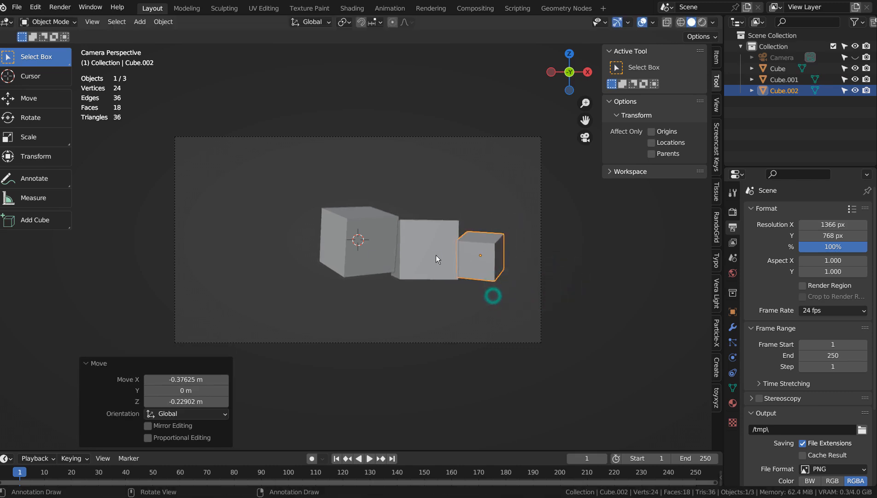
# Stretch the cube between the original and the small one along X by a factor of about 1.78.
pyautogui.click(438, 256)
pyautogui.press('s')
pyautogui.press('x')
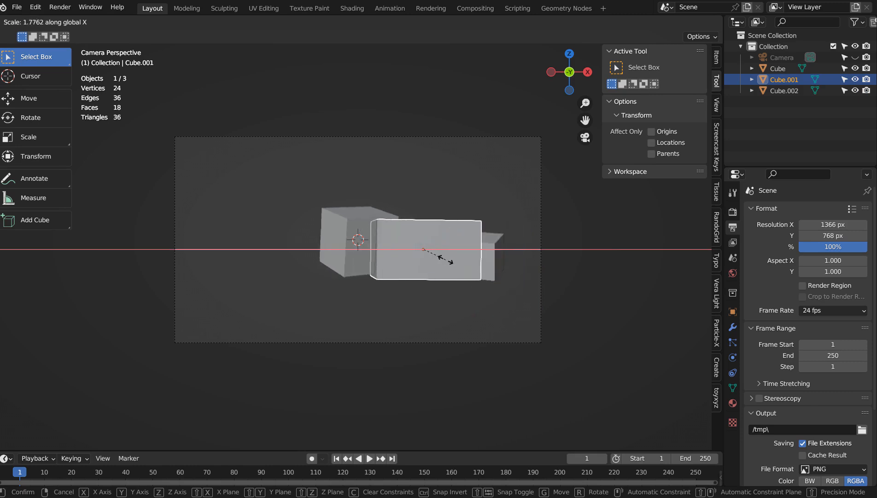
pyautogui.click(445, 259)
# Duplicate the original cube about -2.39 m along X and -0.15 m along Z, and trackball-rotate the copy about -6.9° and -46.4°.
pyautogui.click(343, 234)
pyautogui.hotkey('shift', 'd')
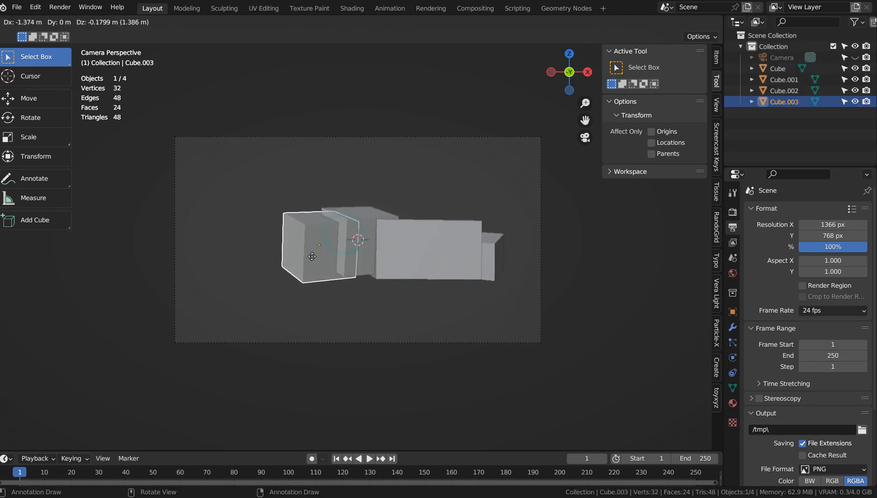
pyautogui.click(292, 257)
pyautogui.press('r')
pyautogui.press('r')
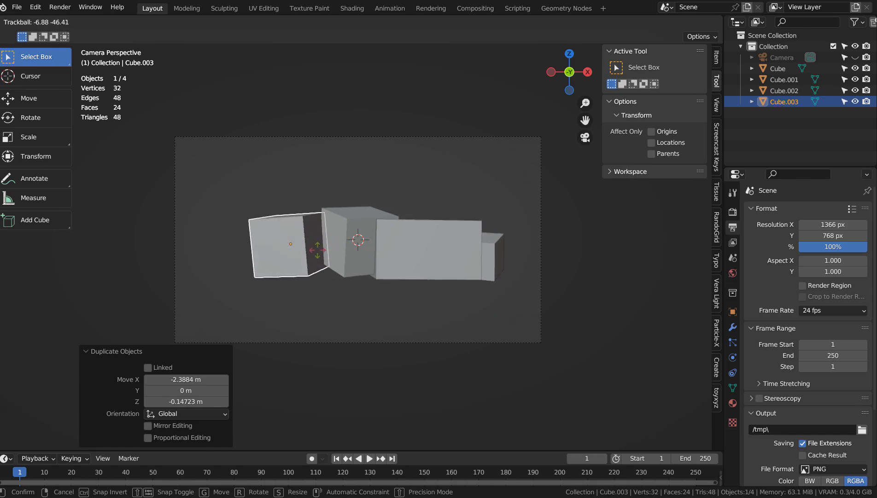
pyautogui.click(317, 249)
# Duplicate the small cube to the far left of the row, about -8.9 m along X and -0.15 m along Z.
pyautogui.click(487, 247)
pyautogui.hotkey('shift', 'd')
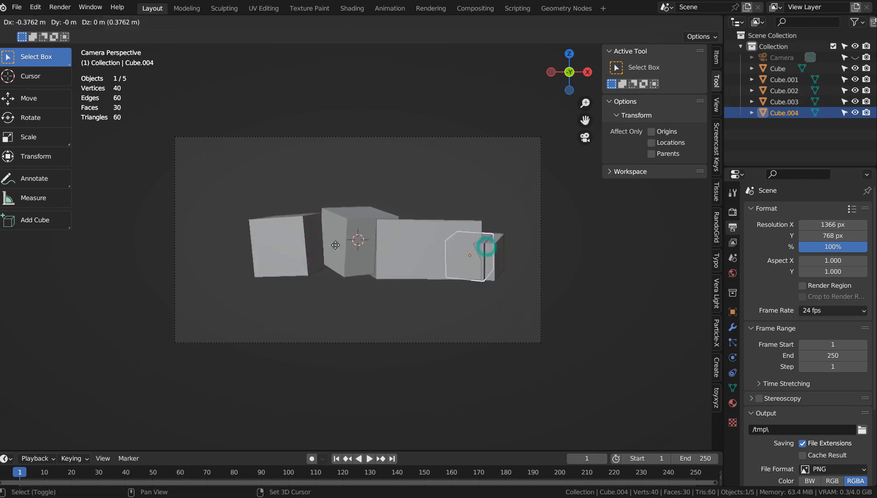
pyautogui.click(236, 251)
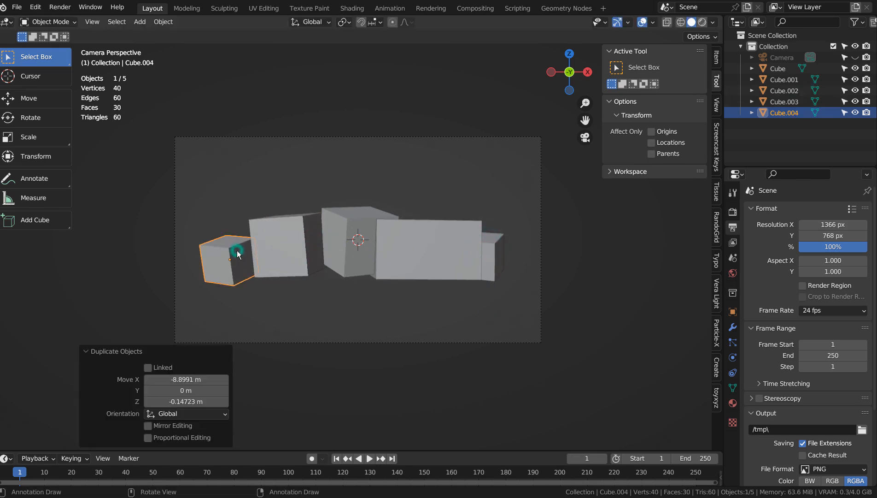
# Scale the cube left of the centre one uniformly to about 0.884.
pyautogui.click(301, 241)
pyautogui.press('s')
pyautogui.click(369, 249)
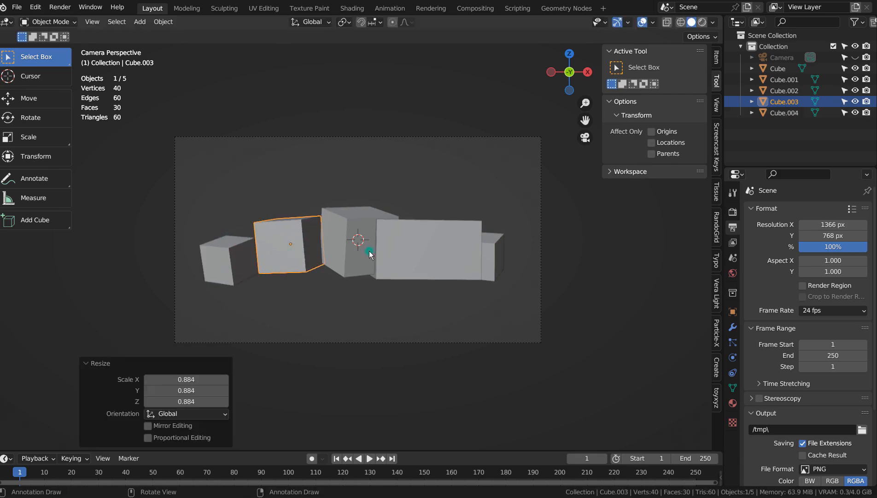
# Push the wide box back about 1.65 m along Y and return to the camera view.
pyautogui.click(427, 242)
pyautogui.moveTo(460, 250); pyautogui.dragTo(378, 306, button='middle')
pyautogui.press('g')
pyautogui.press('y')
pyautogui.click(421, 294)
pyautogui.press('KP_0')
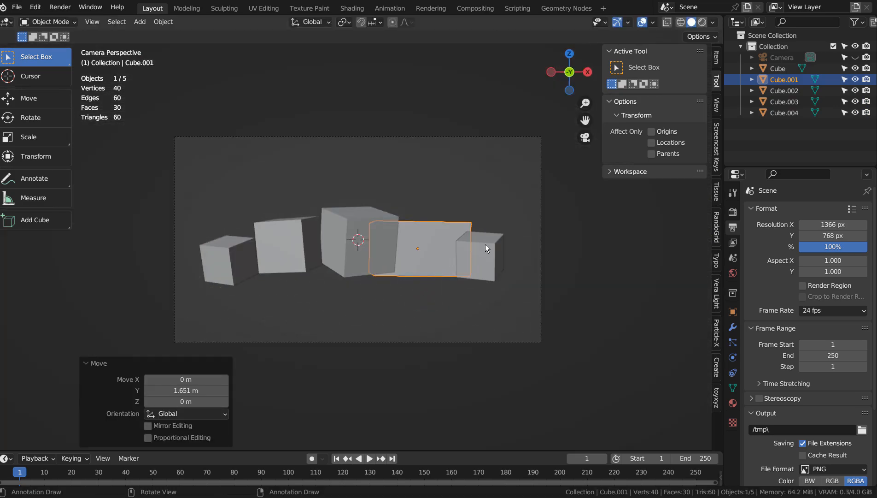
# Add another cube at the scene centre and give it a level 3 subdivision surface.
pyautogui.hotkey('shift', 'a')
pyautogui.moveTo(331, 273)
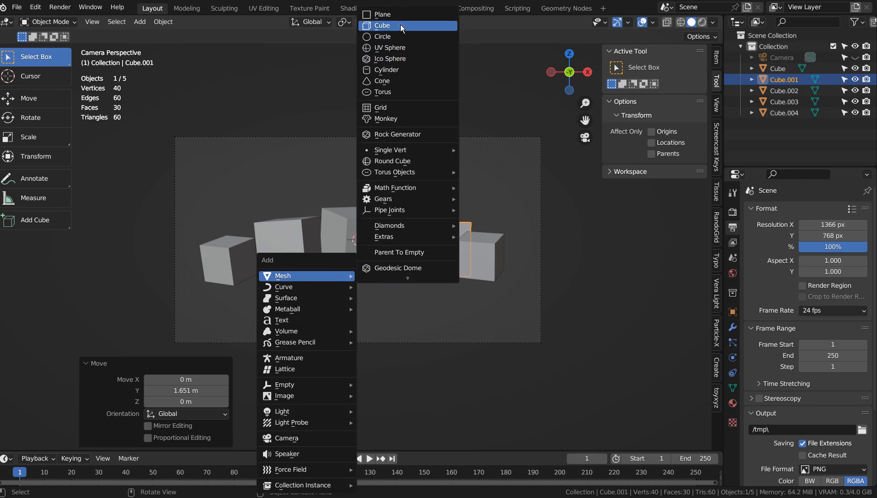
pyautogui.click(398, 22)
pyautogui.hotkey('ctrl', '3')
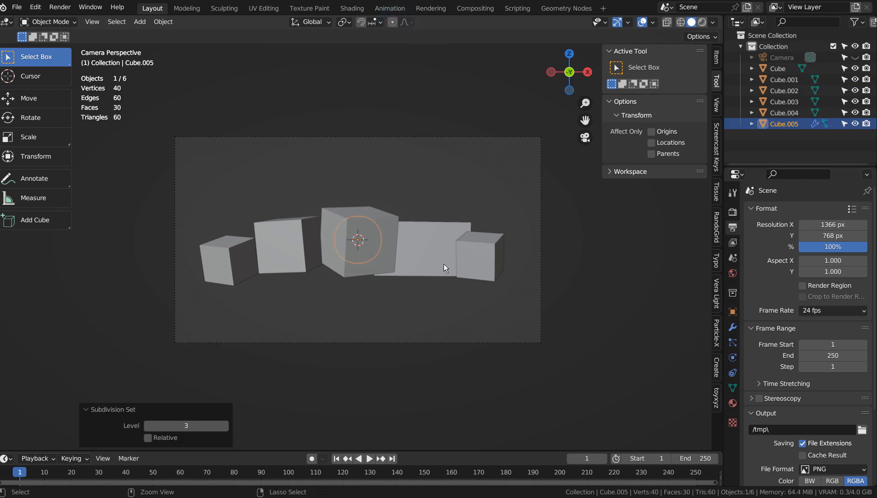
# Stretch the subdivided cube along X by about 8.7 and lower it along Z below the row of cubes.
pyautogui.press('s')
pyautogui.press('x')
pyautogui.press('Return')
pyautogui.press('g')
pyautogui.press('z')
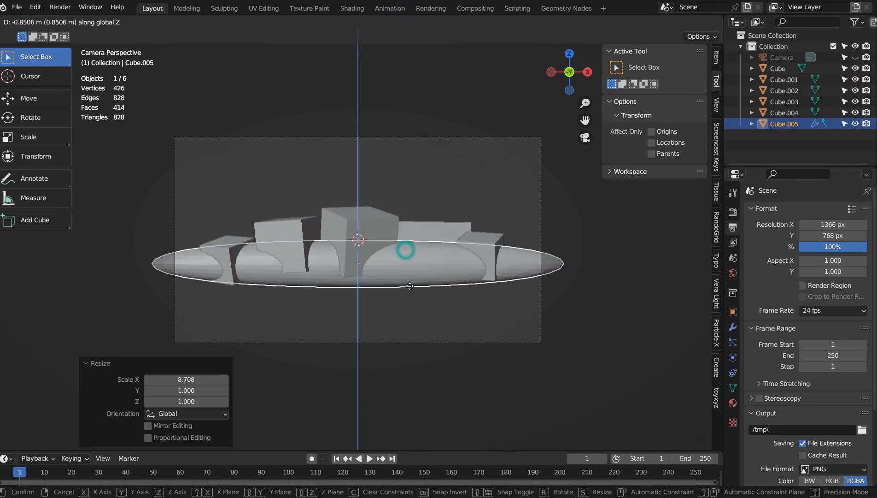
pyautogui.click(411, 304)
# Shade the stretched ground shape smooth and scale it along Z by about 2.26.
pyautogui.moveTo(410, 304); pyautogui.dragTo(432, 276, button='middle')
pyautogui.rightClick(417, 278)
pyautogui.click(417, 279)
pyautogui.press('s')
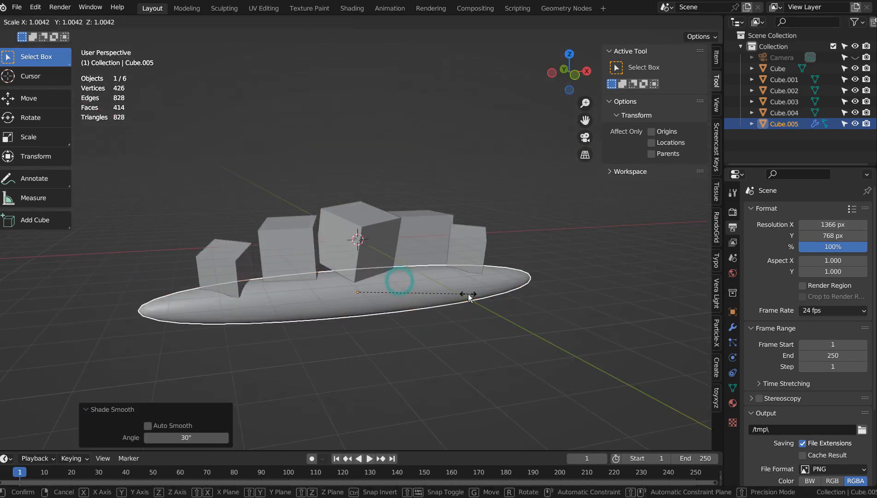
pyautogui.press('z')
pyautogui.click(606, 291)
# In the camera view, lower the ground shape further along Z and scale it uniformly by about 1.15.
pyautogui.press('KP_0')
pyautogui.press('g')
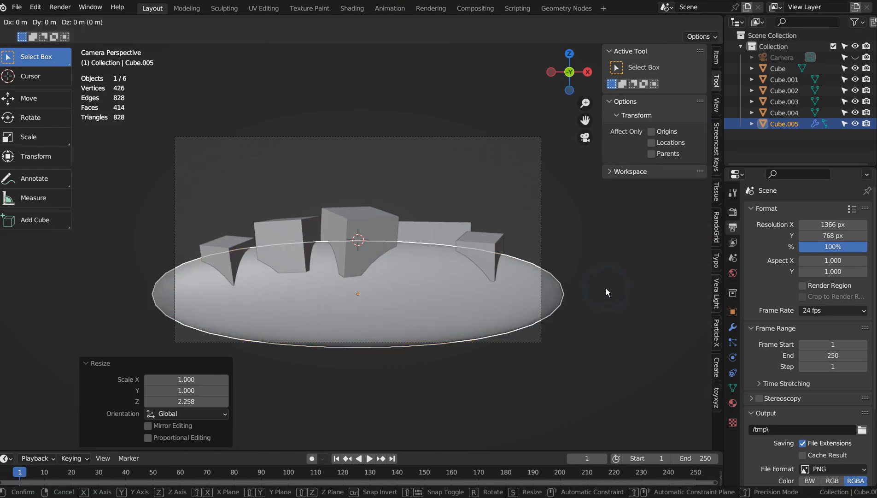
pyautogui.press('z')
pyautogui.click(596, 314)
pyautogui.press('s')
pyautogui.click(631, 313)
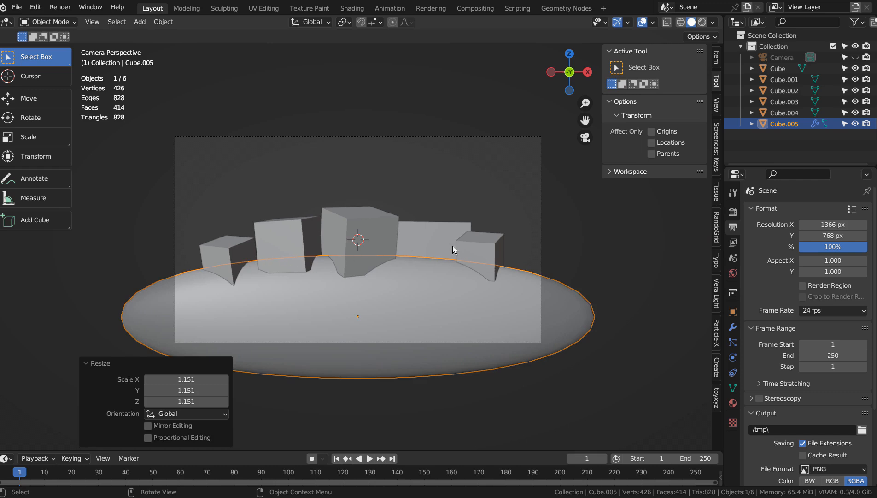
# Duplicate the wide box to the right end of the row, about 3.27 m along X and -0.86 m along Z.
pyautogui.click(429, 236)
pyautogui.hotkey('shift', 'd')
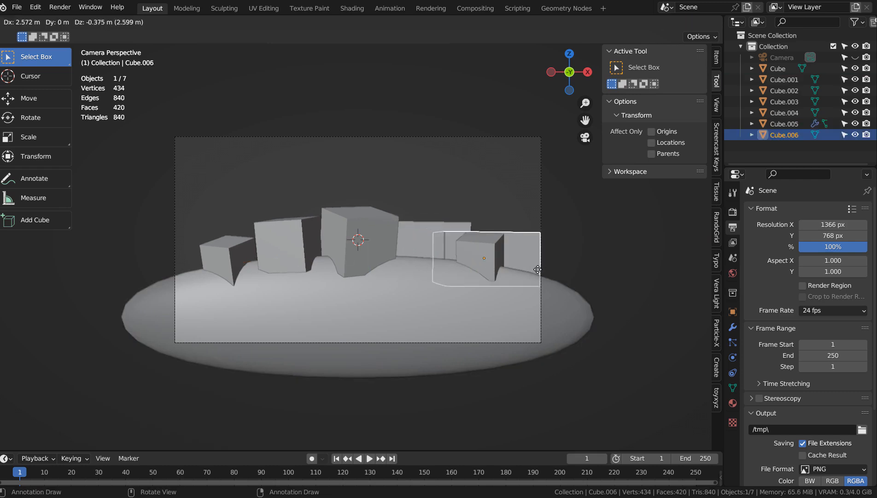
pyautogui.click(536, 268)
# Rotate the duplicated box about 90° so it stands upright and raise it about 1.34 m along Z.
pyautogui.press('r')
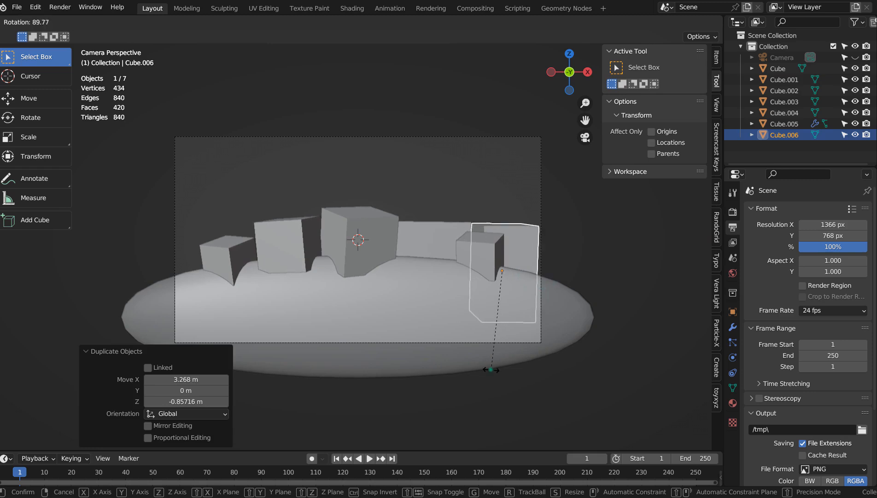
pyautogui.click(487, 367)
pyautogui.press('g')
pyautogui.press('z')
pyautogui.click(483, 335)
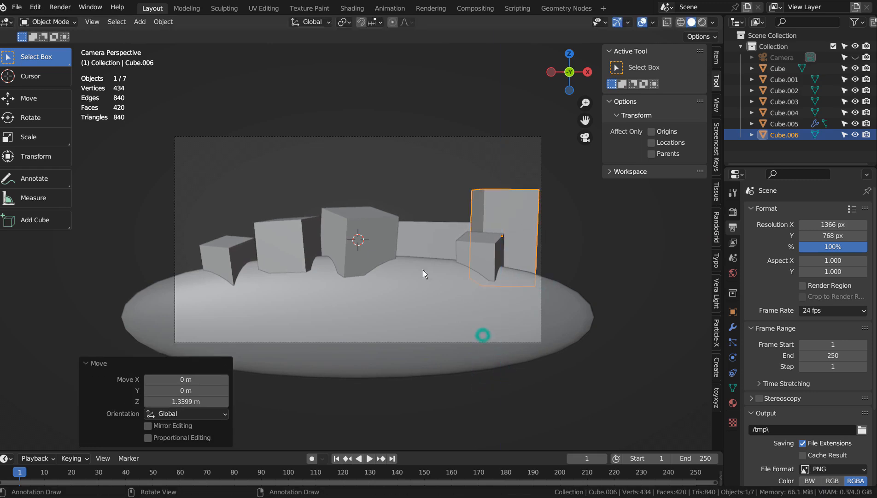
# Reposition the original wide box behind the centre cube and tilt it so its right end points upward.
pyautogui.click(423, 238)
pyautogui.press('g')
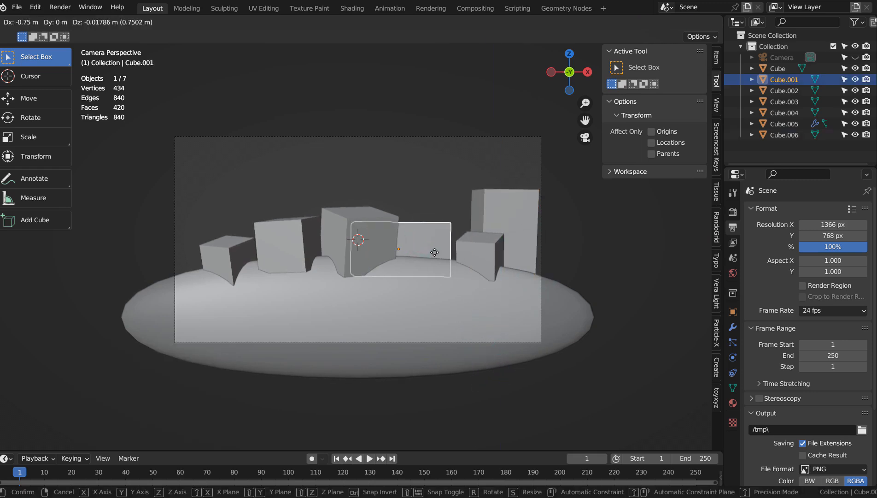
pyautogui.click(435, 253)
pyautogui.press('g')
pyautogui.click(445, 248)
pyautogui.press('r')
pyautogui.click(465, 237)
pyautogui.press('g')
pyautogui.click(489, 227)
pyautogui.click(400, 138)
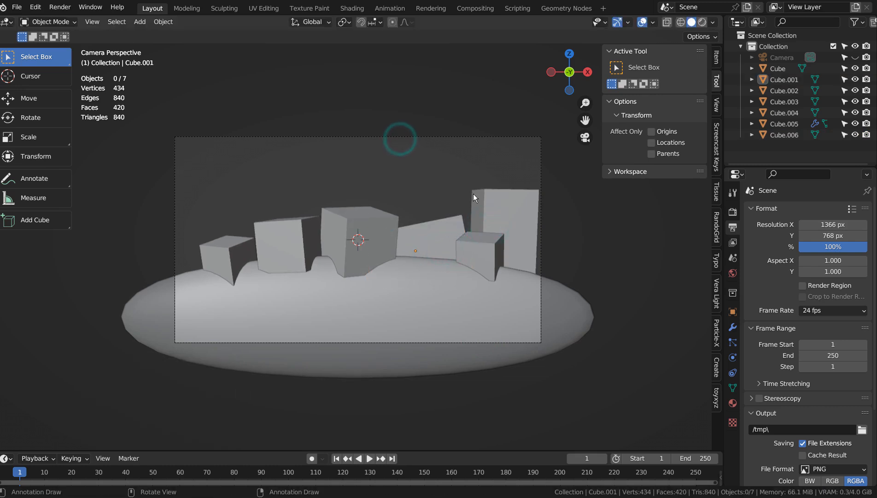
# Duplicate the tall upright box to the far left, about -11.18 m along X and -0.36 m along Z.
pyautogui.click(496, 218)
pyautogui.hotkey('shift', 'd')
pyautogui.click(208, 226)
# Tilt the duplicated tall box leftward and shift it down and left behind the leftmost small cube, leaving nothing selected.
pyautogui.press('r')
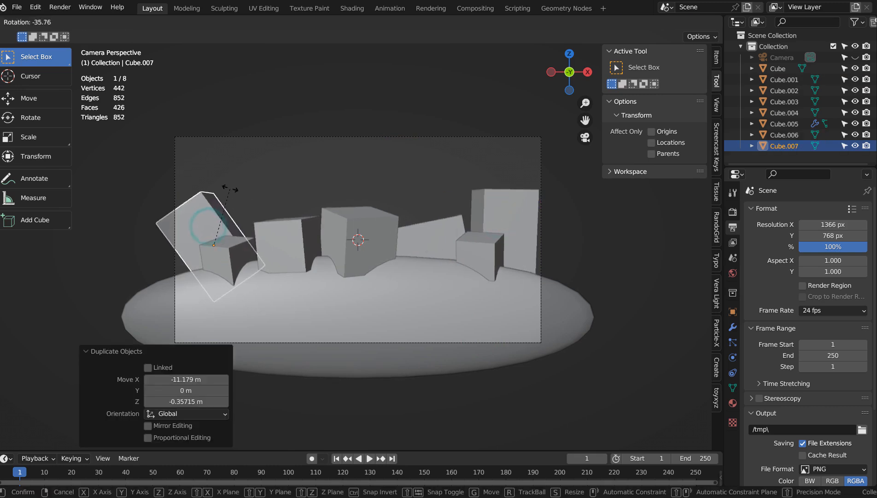
pyautogui.click(211, 206)
pyautogui.press('g')
pyautogui.click(284, 181)
pyautogui.hotkey('alt', 'a')
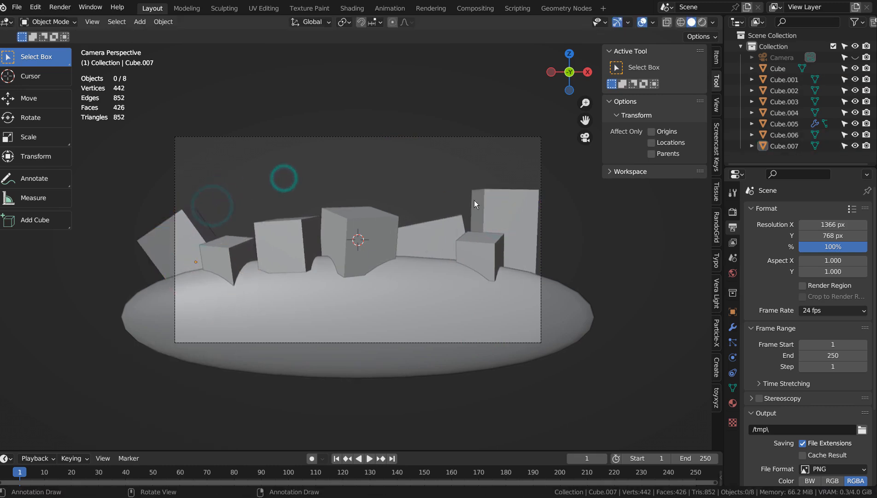
# Move all the cubes and the ground shape down together about 1.1 m along Z and deselect them.
pyautogui.moveTo(157, 178); pyautogui.dragTo(528, 328)
pyautogui.press('g')
pyautogui.press('z')
pyautogui.click(528, 362)
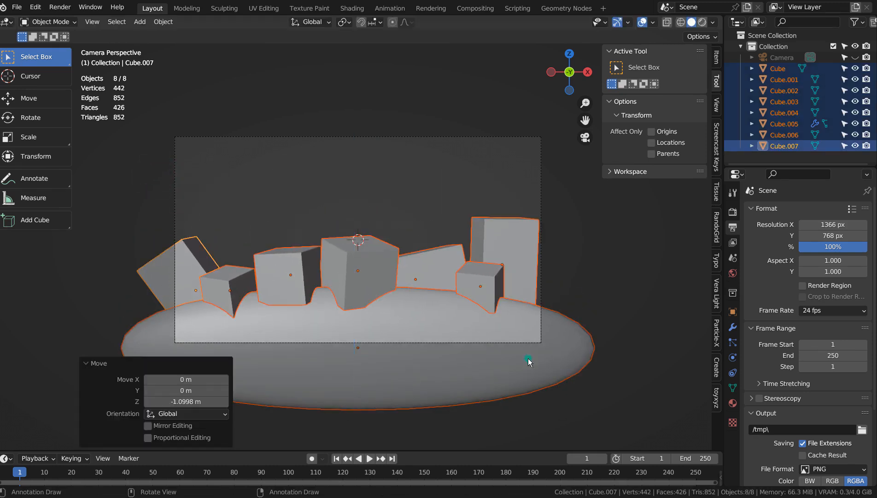
pyautogui.click(605, 291)
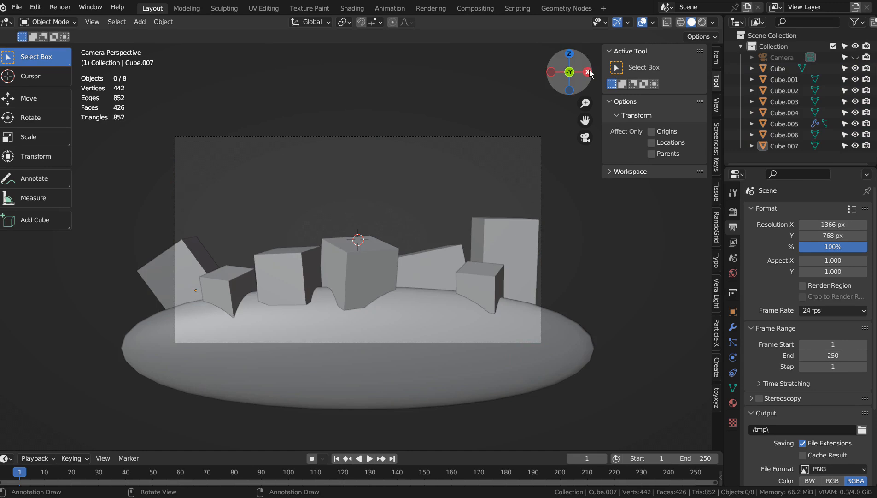
# Switch the viewport to rendered shading and render the camera image.
pyautogui.click(702, 22)
pyautogui.click(403, 174)
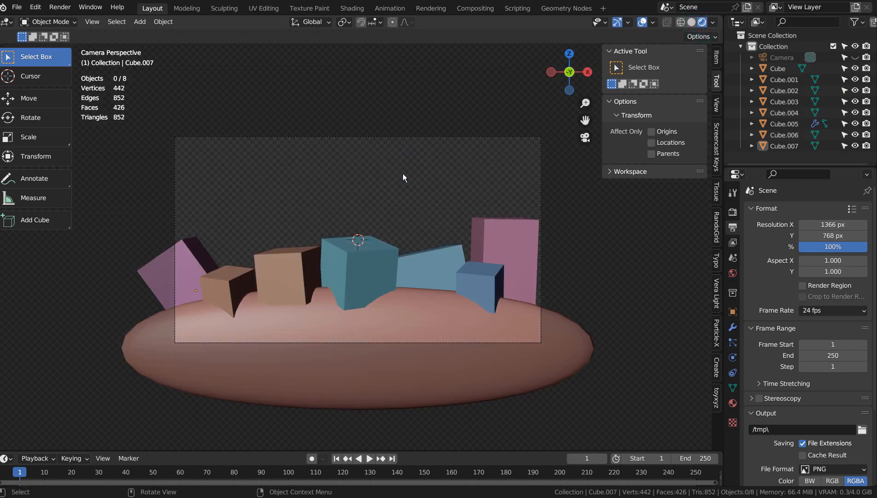
pyautogui.press('F12')
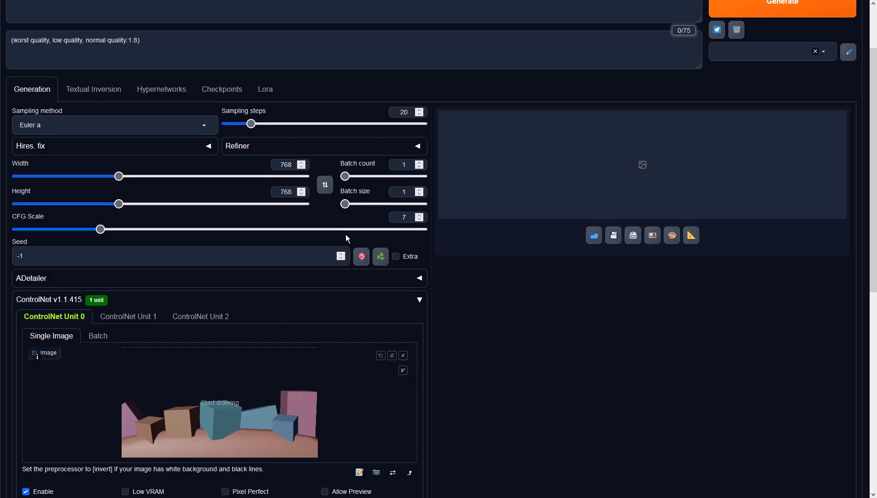
# Set the output image width to 1366 in the txt2img generation settings.
pyautogui.scroll(2, 346, 235)
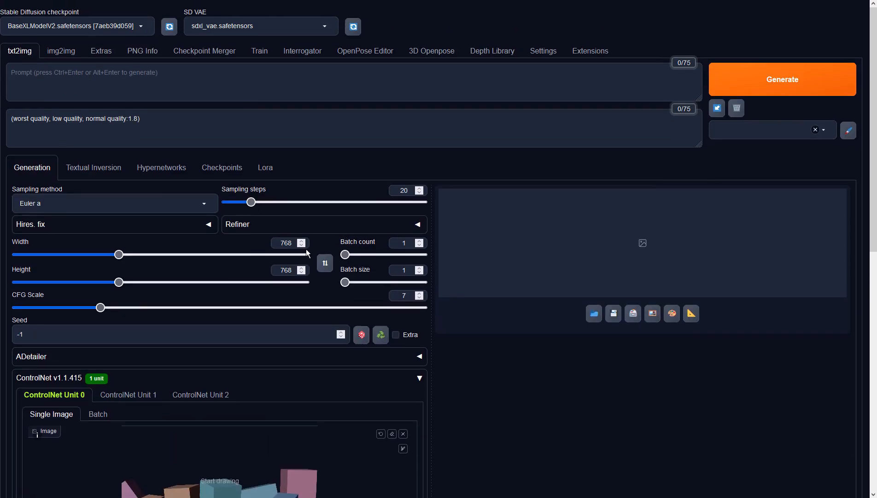
pyautogui.click(280, 242)
pyautogui.write('1366')
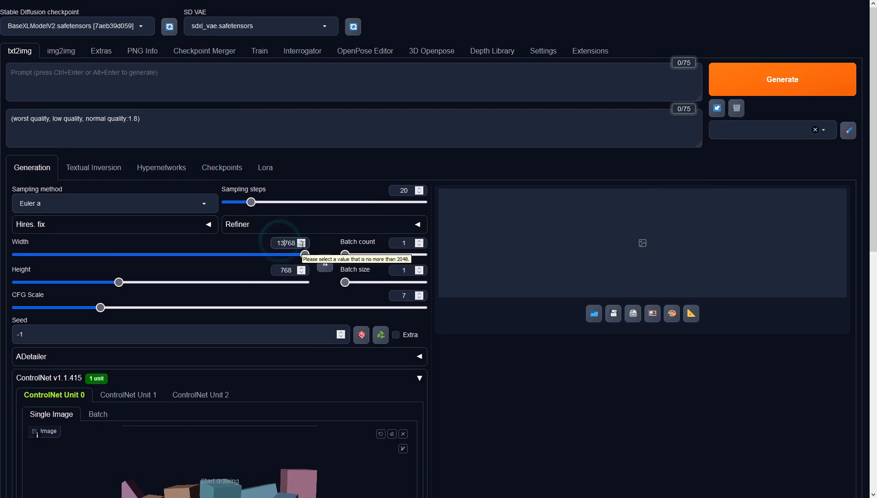
pyautogui.press('Delete')
pyautogui.press('Delete')
pyautogui.press('Delete')
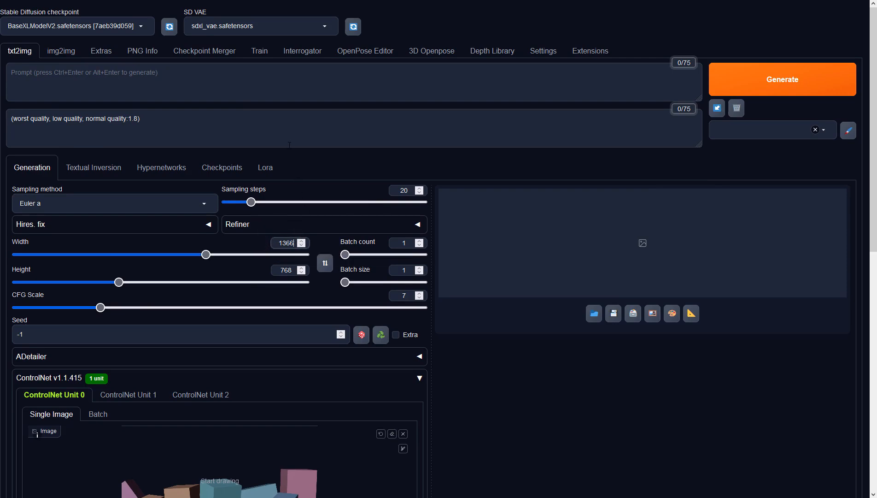
# Configure ControlNet Unit 0 for Depth control with no preprocessor and the sai_xl_depth_256lora [73ad23d1] model.
pyautogui.scroll(-5, 436, 248)
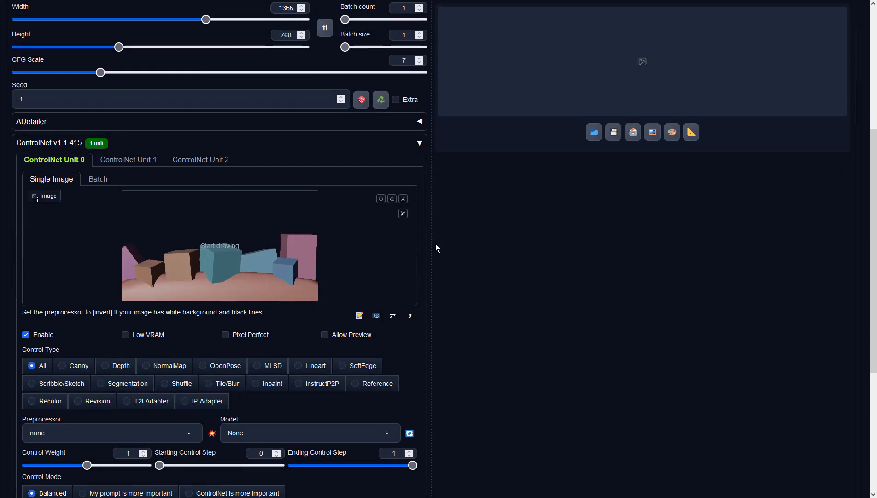
pyautogui.scroll(-3, 435, 248)
pyautogui.click(106, 247)
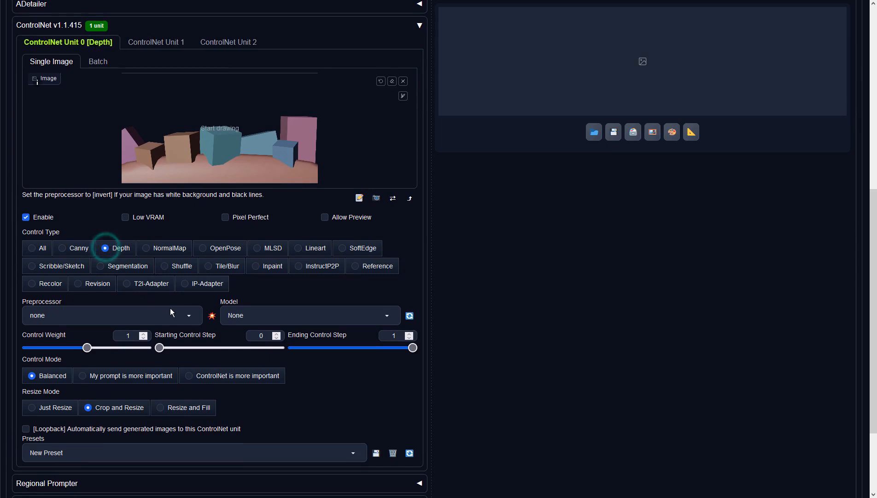
pyautogui.click(193, 315)
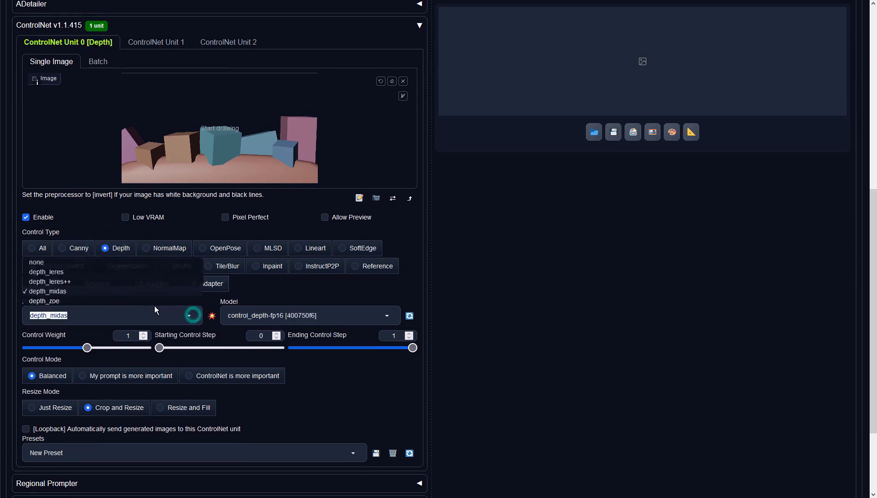
pyautogui.click(46, 262)
pyautogui.click(287, 317)
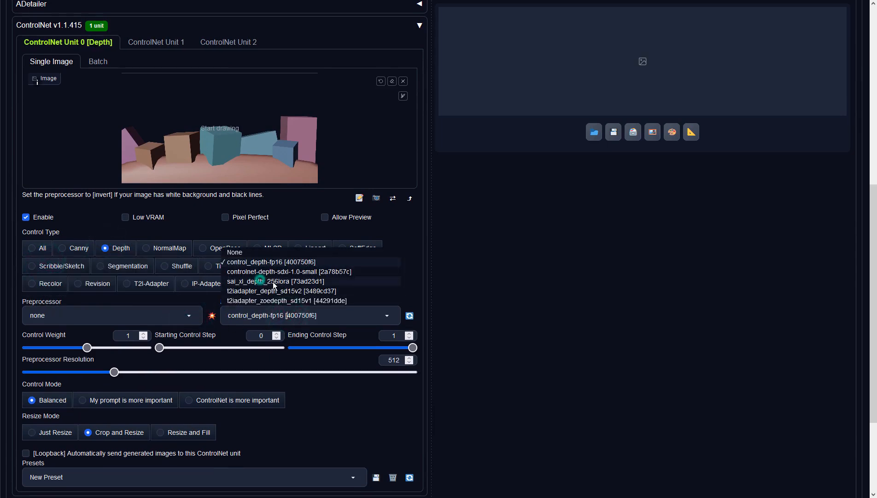
pyautogui.click(260, 281)
# Generate an image from the prompt "A whole bunch of Christmas gifts in the snow, bokeh snowflakes in the background, snowing" and inspect it full size.
pyautogui.scroll(8, 532, 300)
pyautogui.click(328, 90)
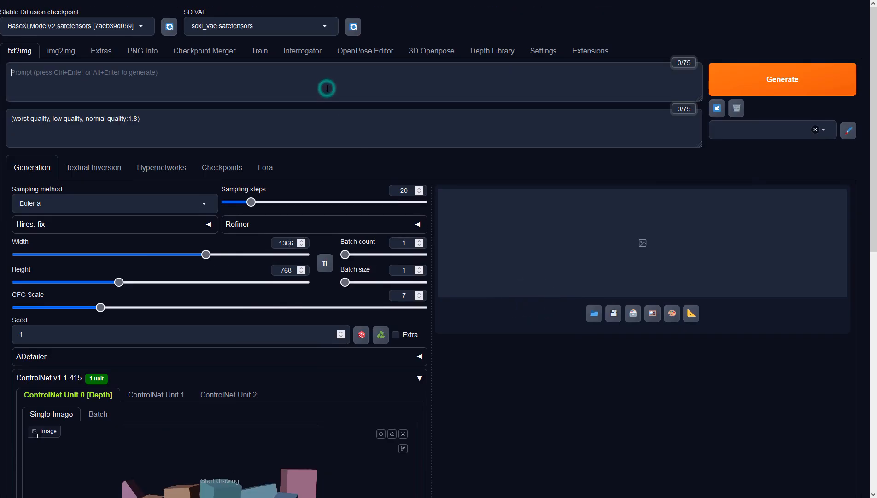
pyautogui.write('A whole')
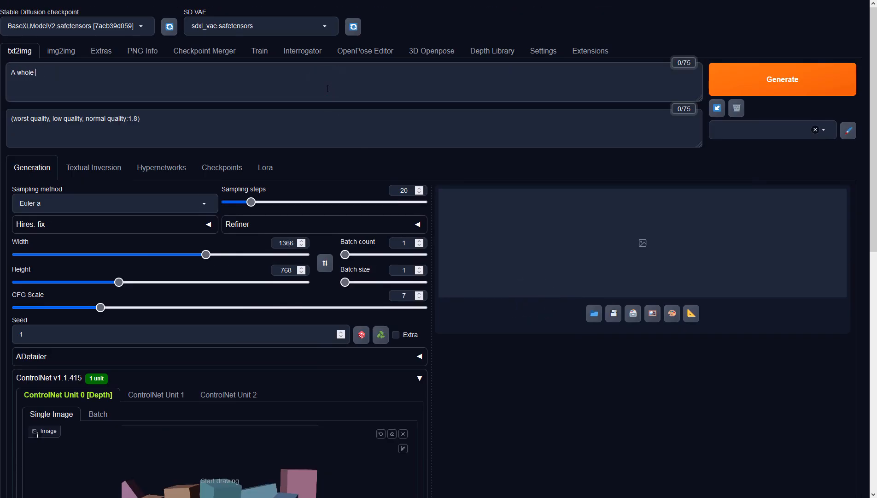
pyautogui.write(' bunch of Christmas gifts in the snow')
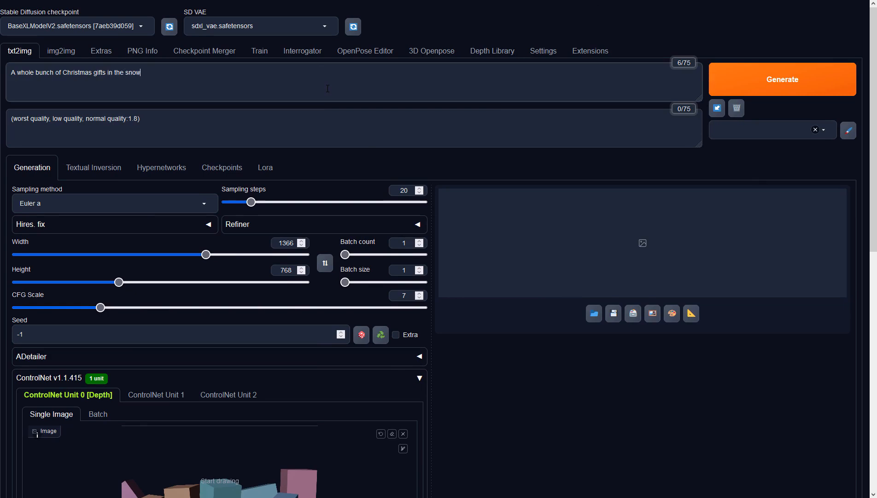
pyautogui.write(', bokeh snowflask')
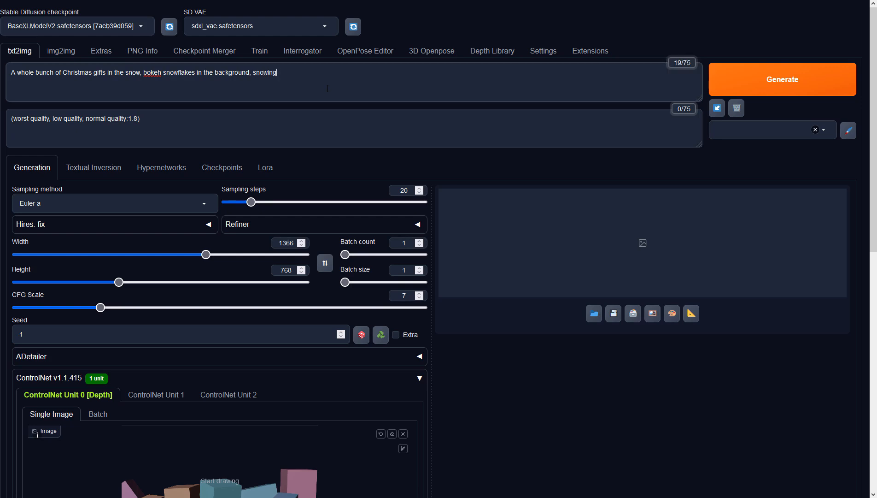
pyautogui.click(782, 81)
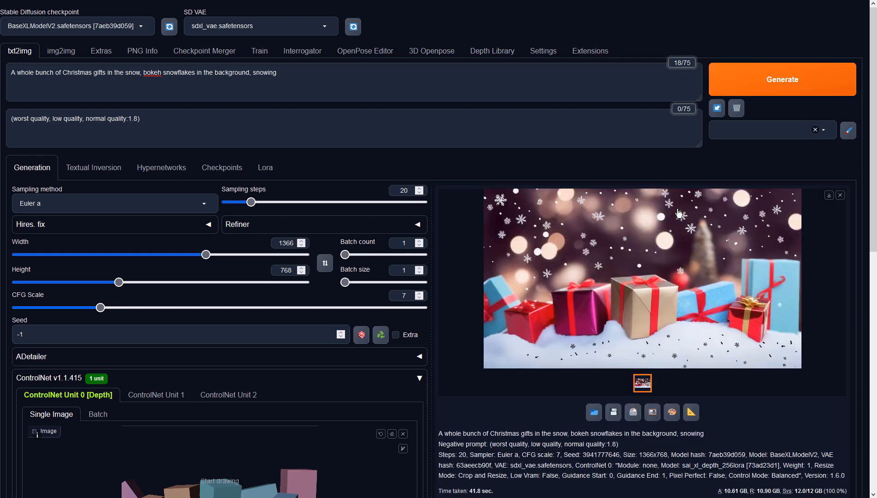
pyautogui.click(679, 213)
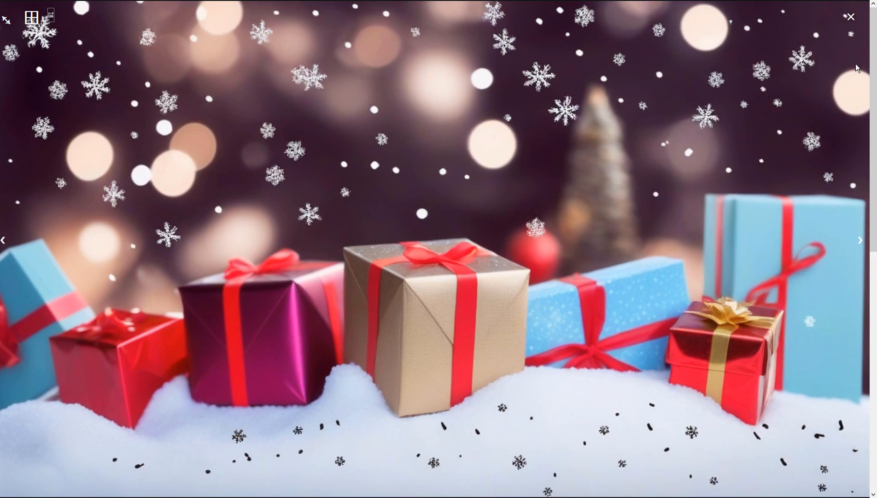
pyautogui.click(850, 17)
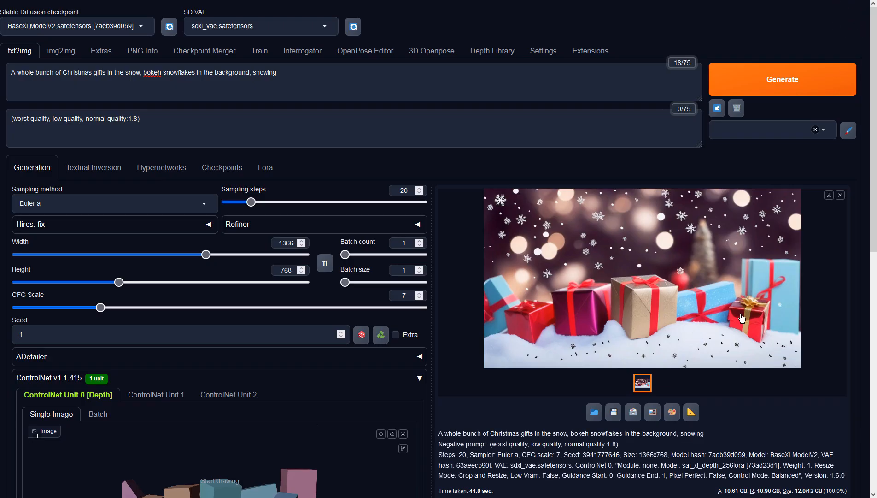
# Append the quality keywords from "DOF, Cinematic Lightning" through "extremely detailed, 8k" to the prompt, regenerate, and inspect the image full size.
pyautogui.click(376, 67)
pyautogui.write(', DOF, Cinematic Lightning, Anti-Aliasing, Post Processing, Post Production, detailed and intricate, Tone Mapping, CGI, SFX, VFX, Hyper maximalist, Hyper realistic, Volumetric, Photorealistic, ultra photoreal, ultra-detailed, intricate details, 8K, Super detailed, Full color, Volumetric lightning, surrealism, full detail, Ray Tracing, best quality, extremely detailed, 8k')
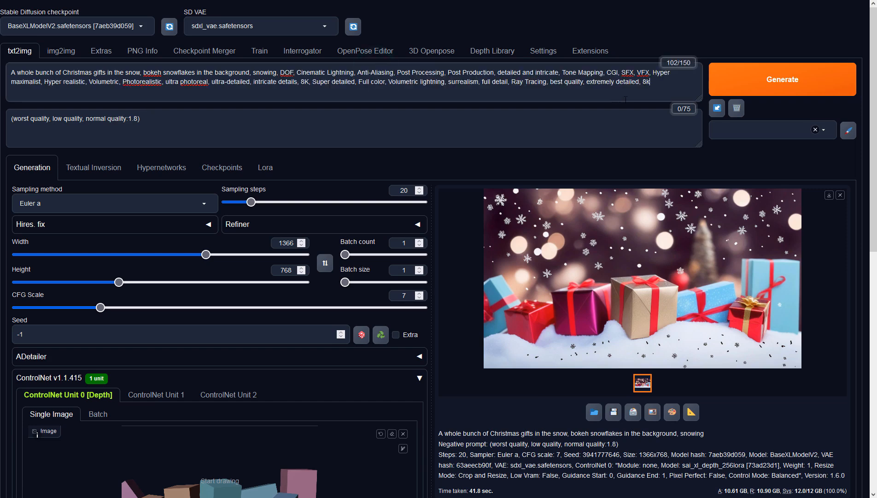
pyautogui.click(771, 82)
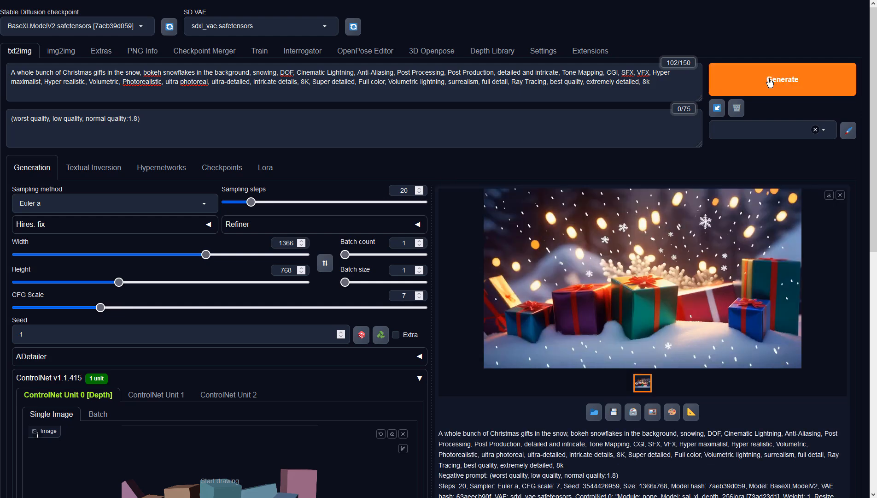
pyautogui.click(678, 216)
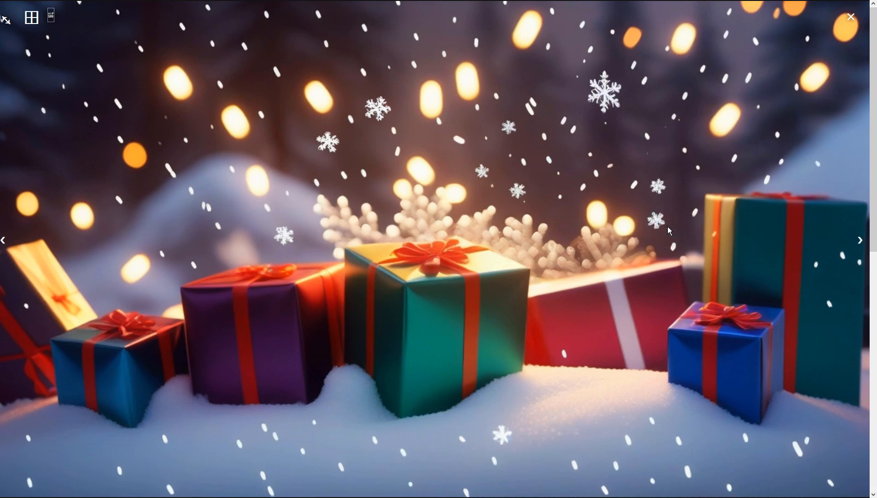
pyautogui.click(666, 229)
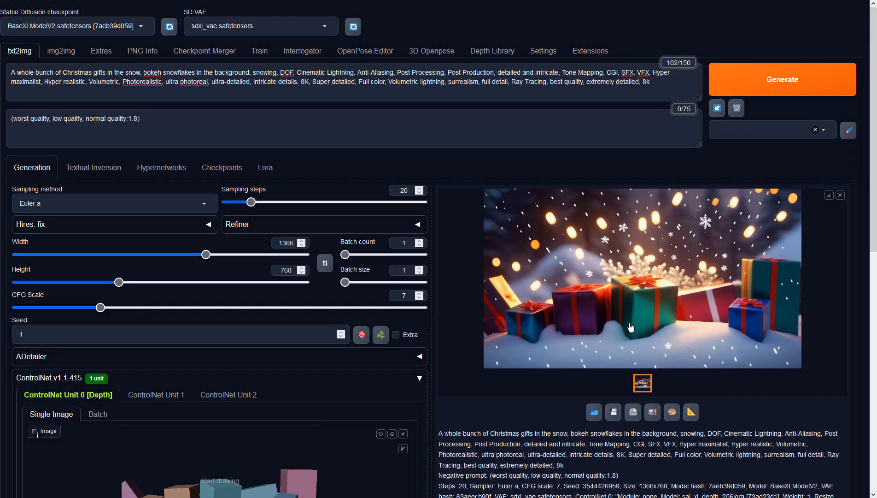
# Send the generated image to img2img, generate a variation with the same prompt, and inspect it full size.
pyautogui.click(648, 411)
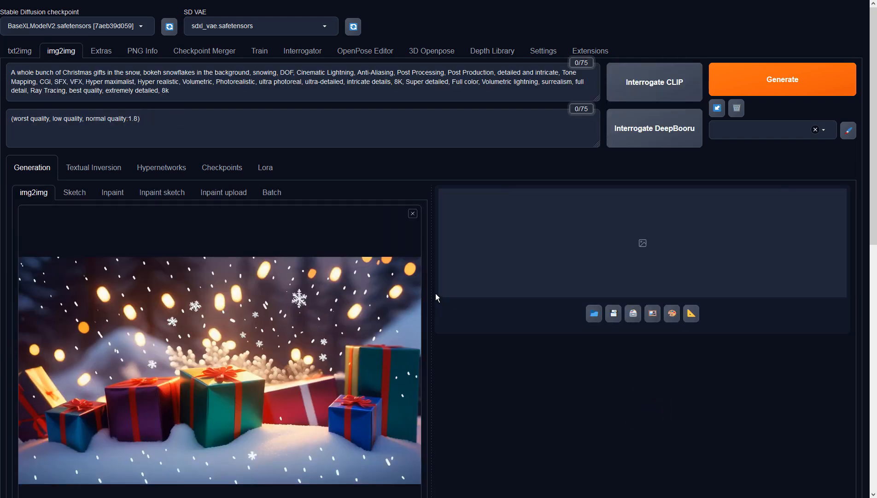
pyautogui.click(760, 77)
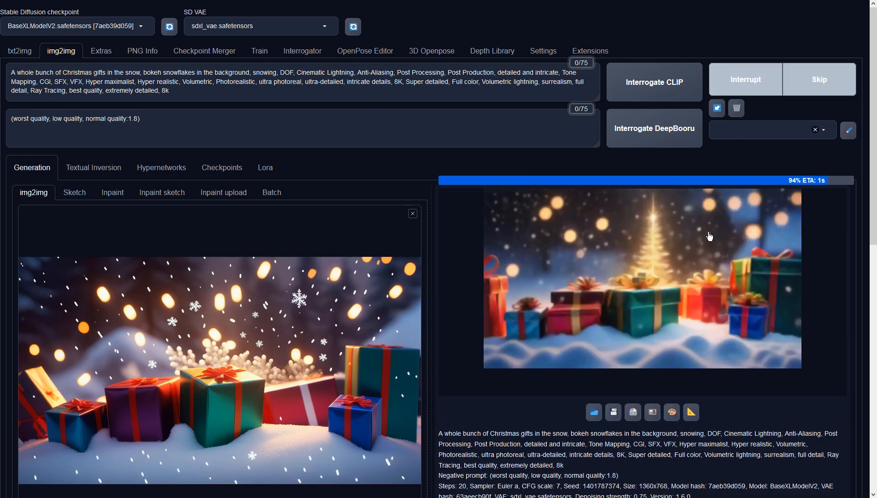
pyautogui.click(700, 237)
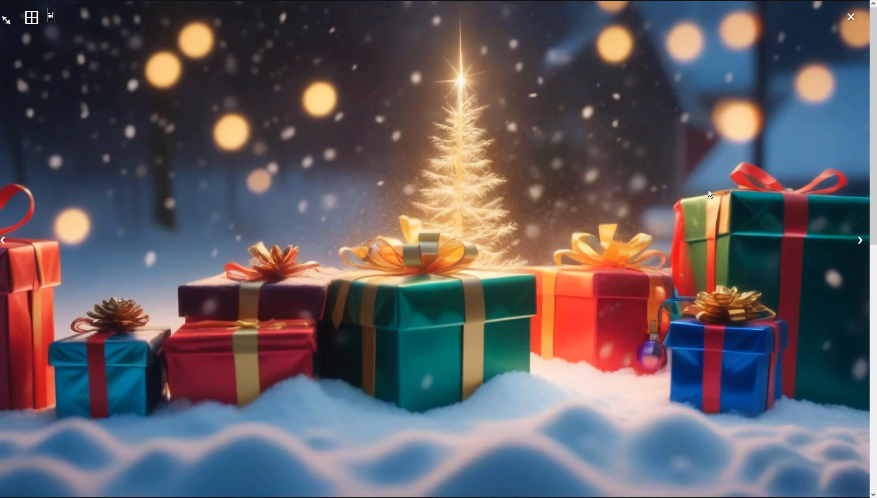
pyautogui.click(851, 17)
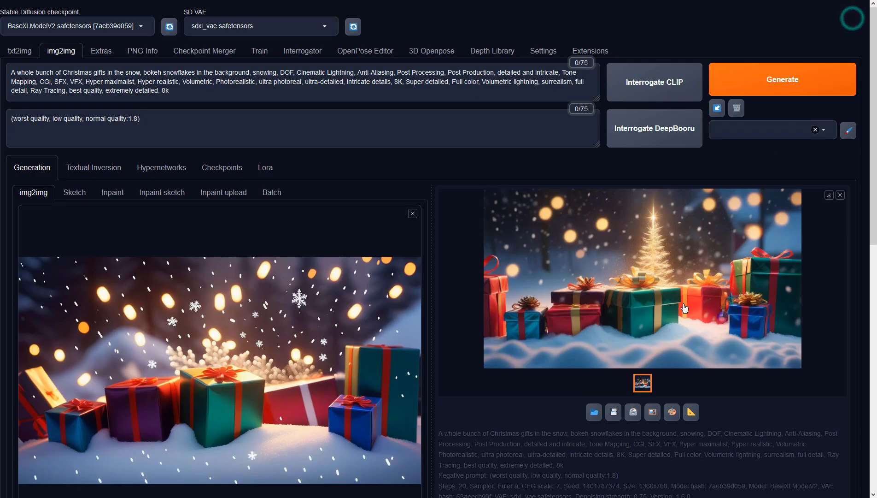
# Use the new variation as the img2img source image and set the denoising strength to 0.9.
pyautogui.click(653, 411)
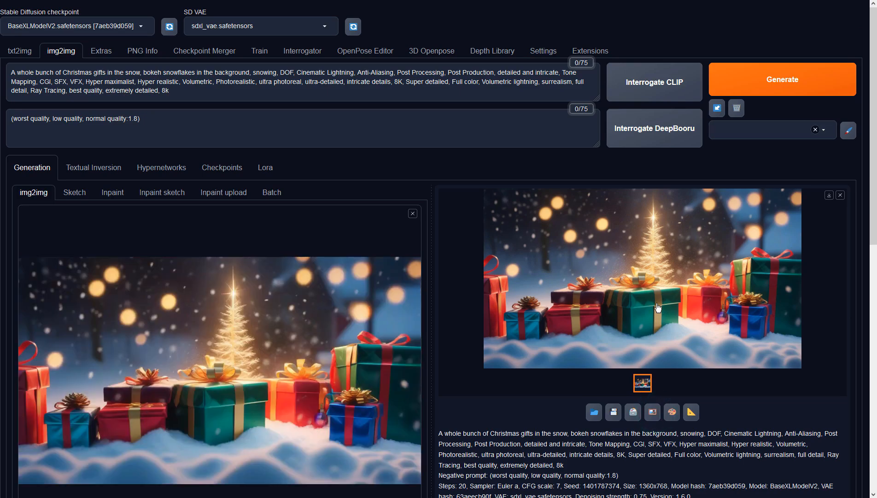
pyautogui.scroll(-4, 658, 308)
pyautogui.moveTo(323, 281); pyautogui.dragTo(383, 281)
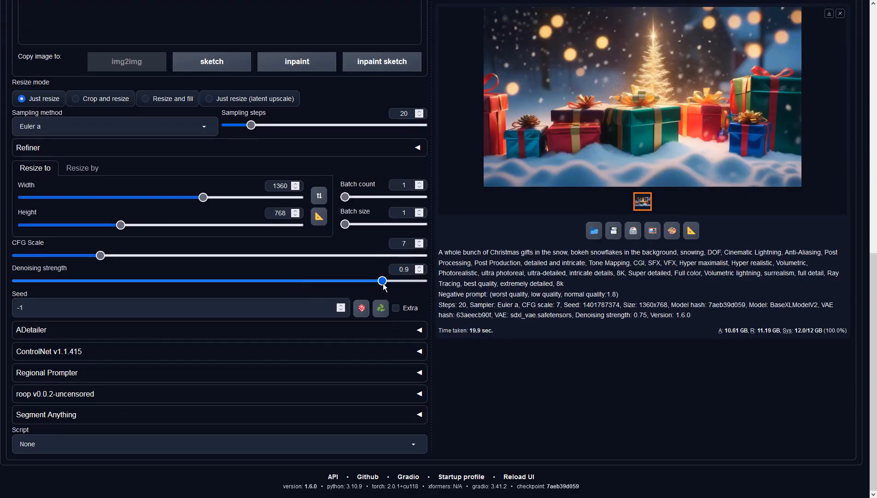
# Set the sampling method to DPM++ 3M SDE Karras with 40 steps, generate the image, and inspect it full size.
pyautogui.scroll(5, 192, 260)
pyautogui.click(186, 354)
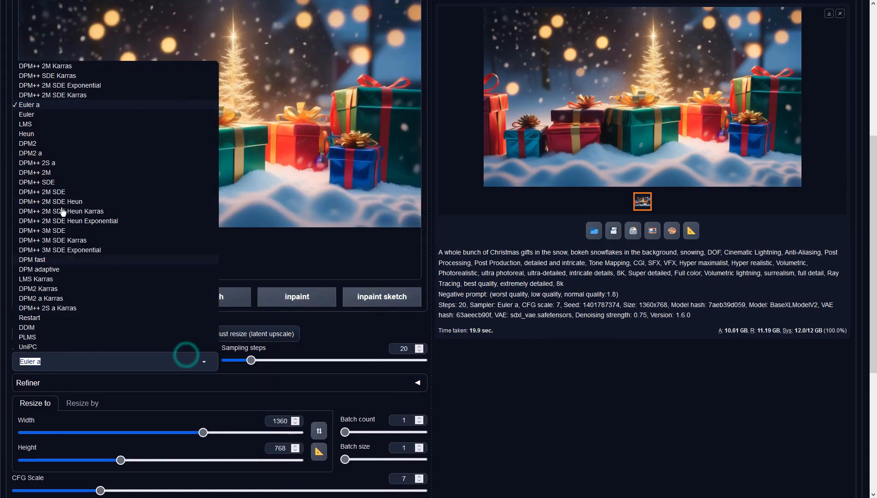
pyautogui.click(81, 240)
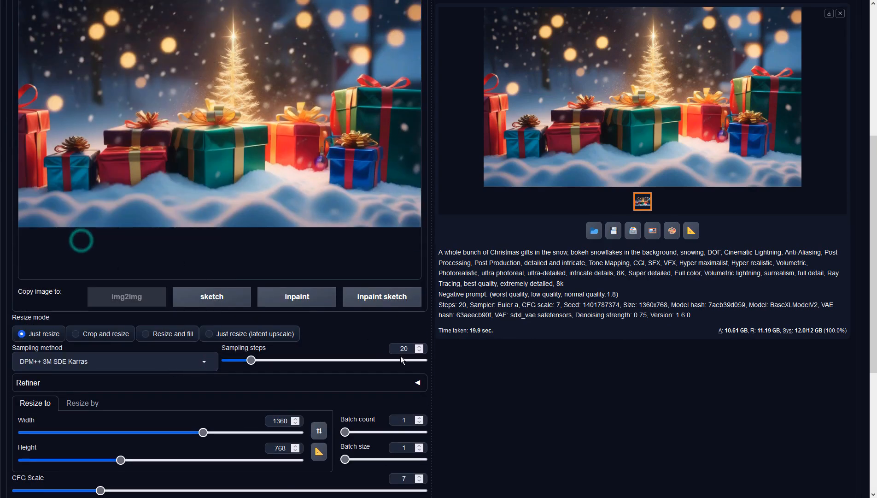
pyautogui.scroll(4, 613, 307)
pyautogui.click(742, 84)
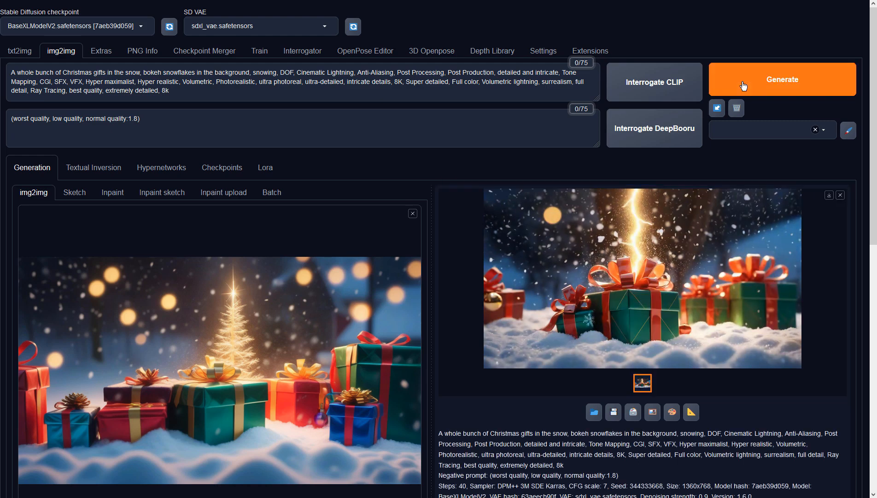
pyautogui.click(686, 195)
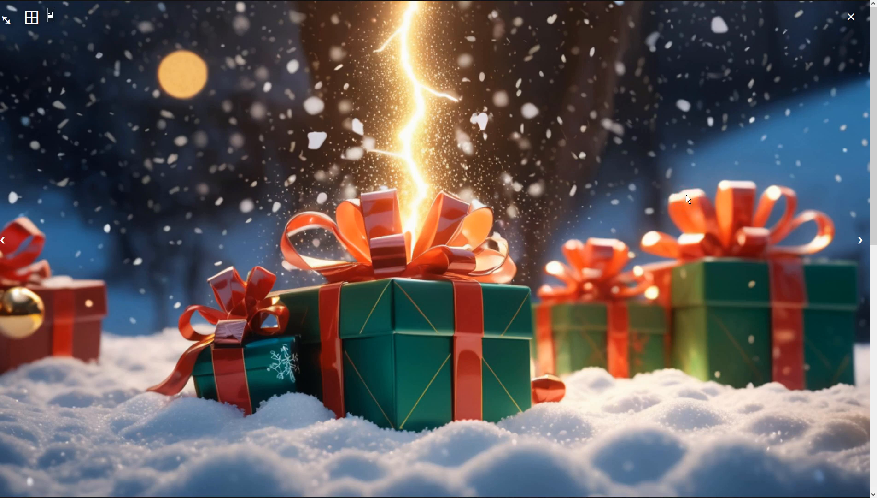
pyautogui.click(535, 178)
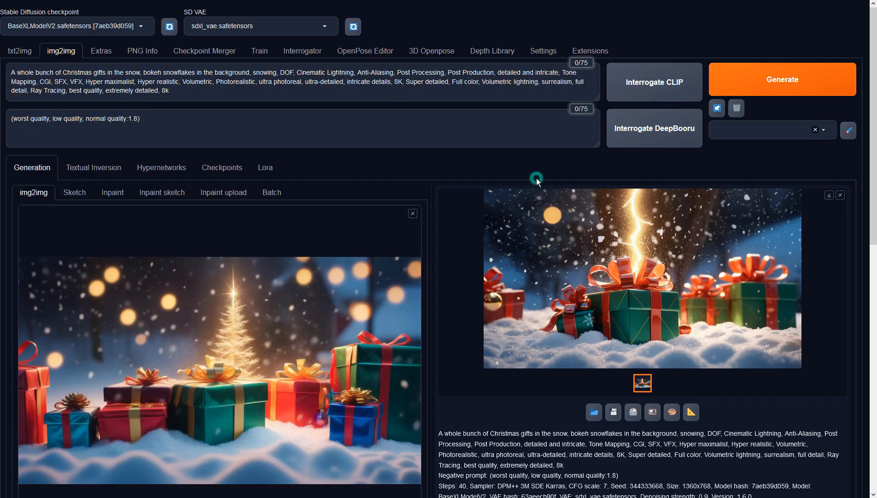
# Enclose the prompt's opening text, from "A whole bunch of Christmas gifts" through "snowing", in parentheses.
pyautogui.click(12, 73)
pyautogui.write('(')
pyautogui.press('Right')
pyautogui.press('Right')
pyautogui.press('Right')
pyautogui.press('Right')
pyautogui.press('Right')
pyautogui.press('Right')
pyautogui.press('Right')
pyautogui.press('Right')
pyautogui.press('Right')
pyautogui.press('Right')
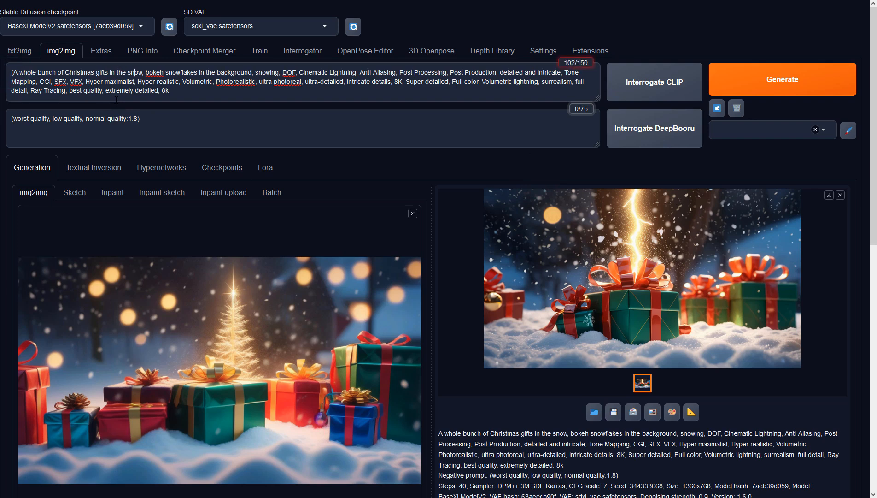
pyautogui.write(')')
# Add "(beautiful Christmas decorations)" to the prompt before "DOF", generate the image, and open it full size.
pyautogui.write(', (beautiful Ch')
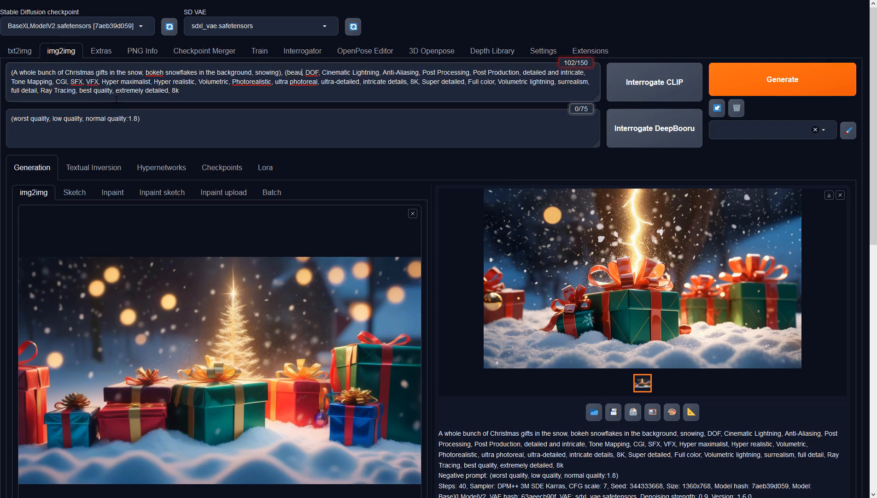
pyautogui.write('ristmas decoratio')
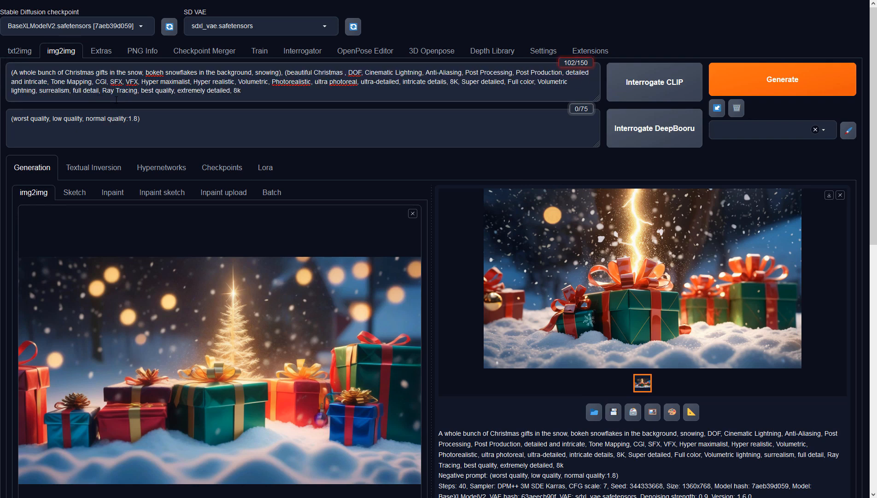
pyautogui.write('ns)')
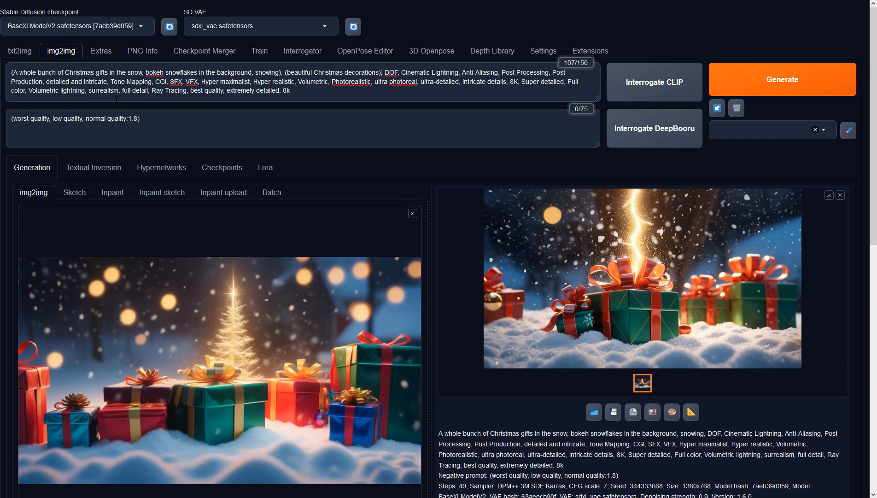
pyautogui.click(766, 82)
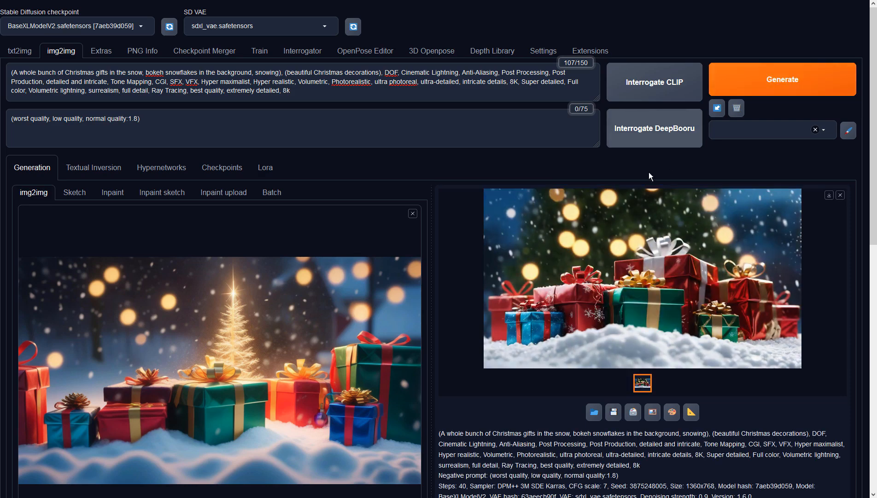
pyautogui.click(604, 210)
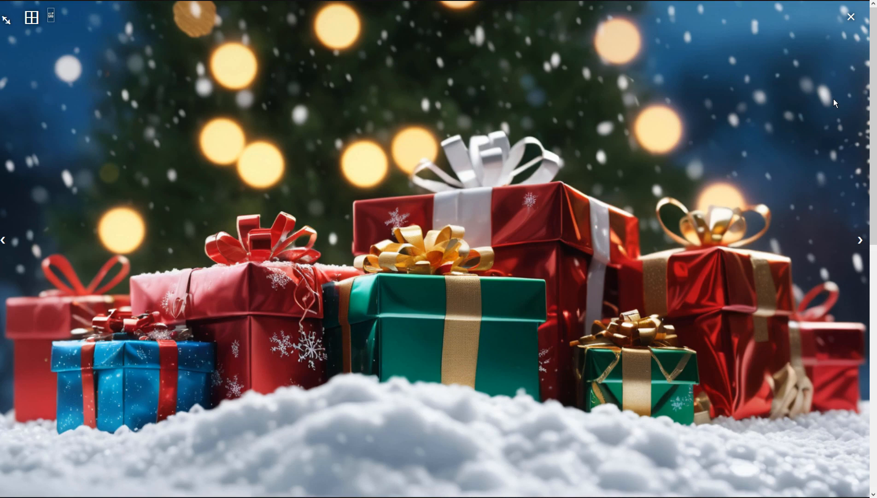